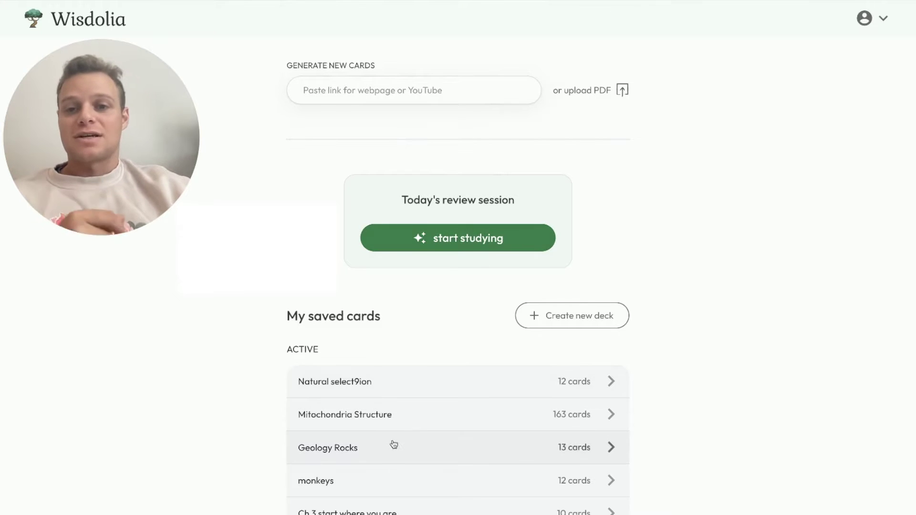
Upload Expert Geese Knowledge.pdf as the flashcard source
scroll(442, 427, "down", 2)
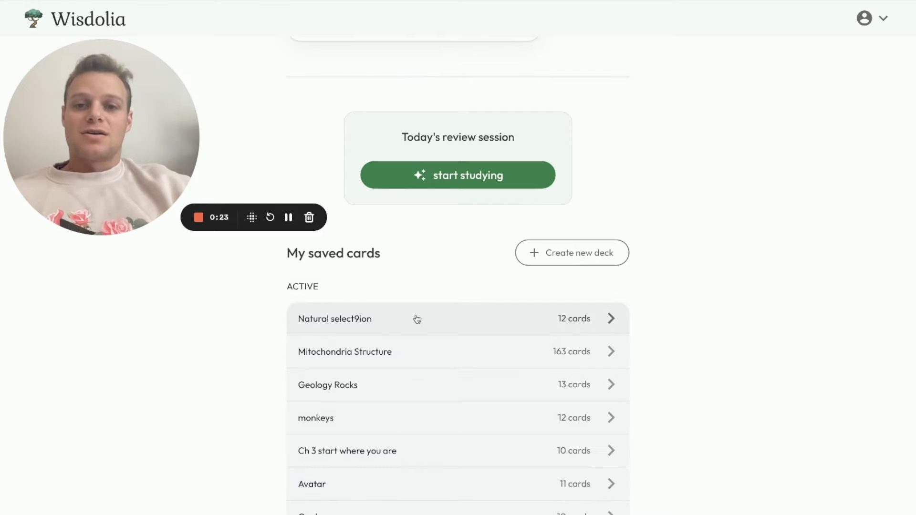
scroll(438, 451, "down", 7)
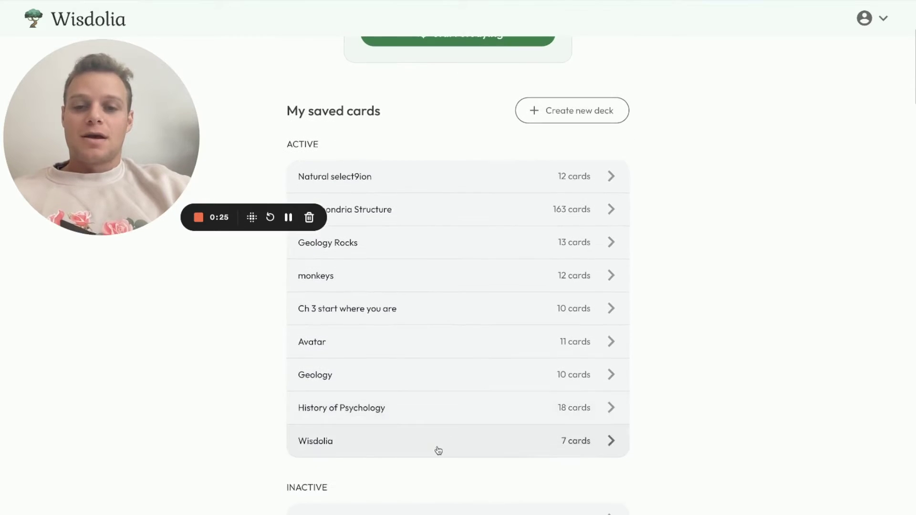
scroll(438, 450, "down", 4)
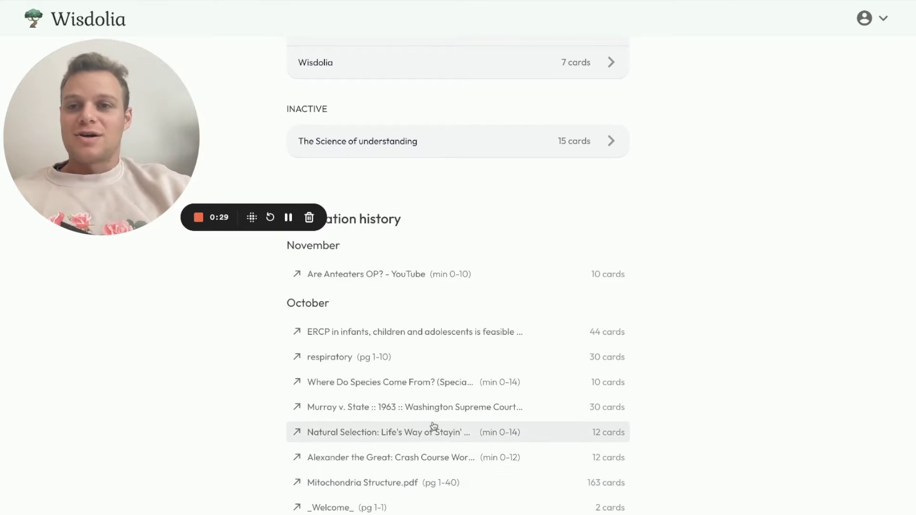
scroll(460, 387, "up", 10)
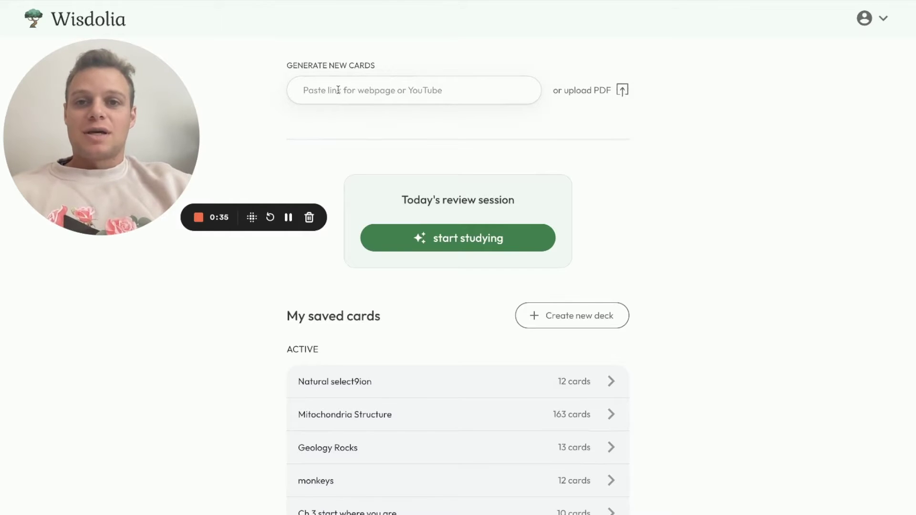
left_click(602, 95)
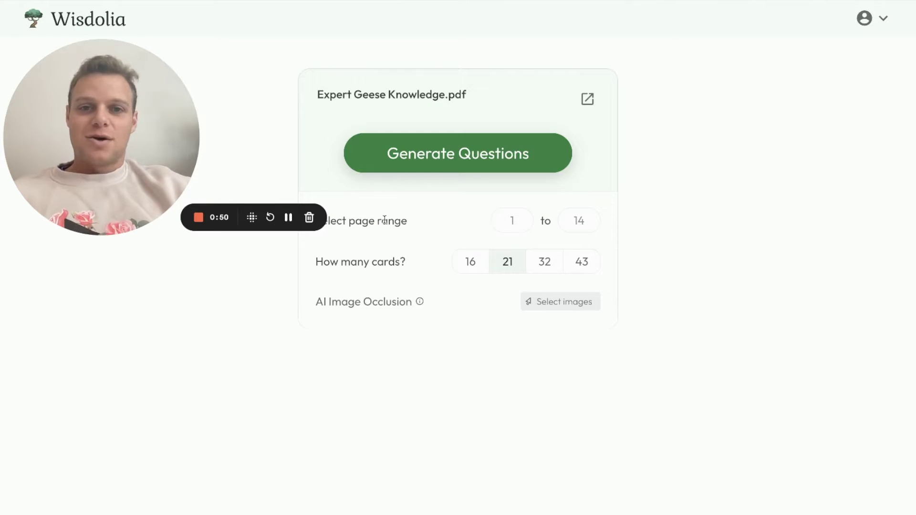
Set the page range to start at page 2 (through 14) and generate 41 cards
left_click(520, 220)
double_click(520, 220)
type("2")
left_click(444, 228)
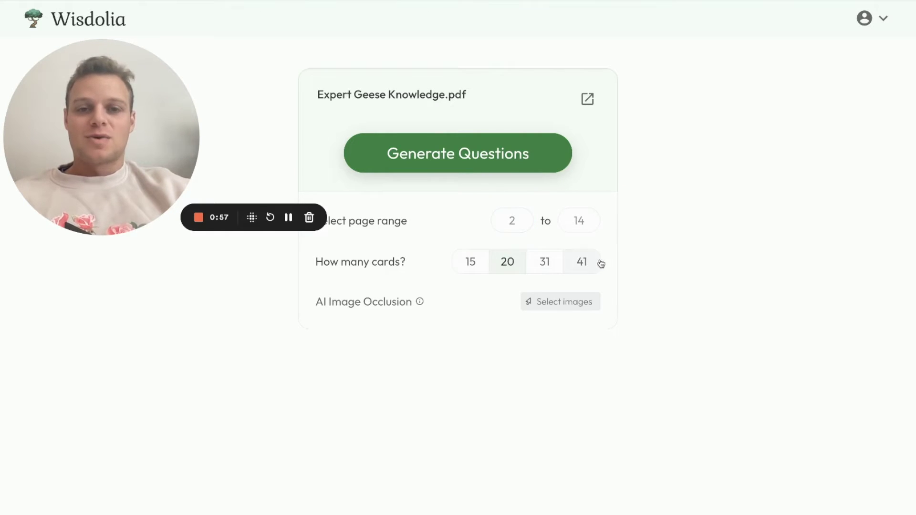
left_click(584, 262)
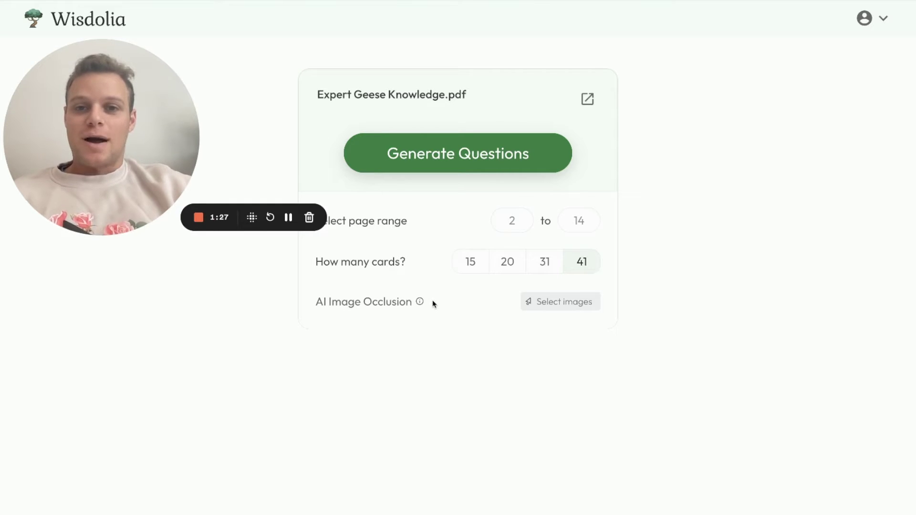
mouse_move(420, 302)
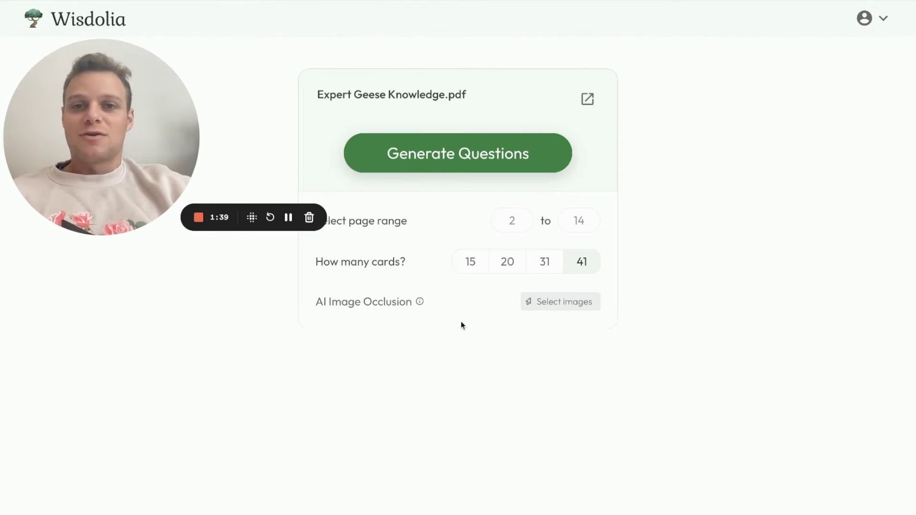
Generate the questions and answer the first with 'they are protective and good fliers and like water'
left_click(459, 159)
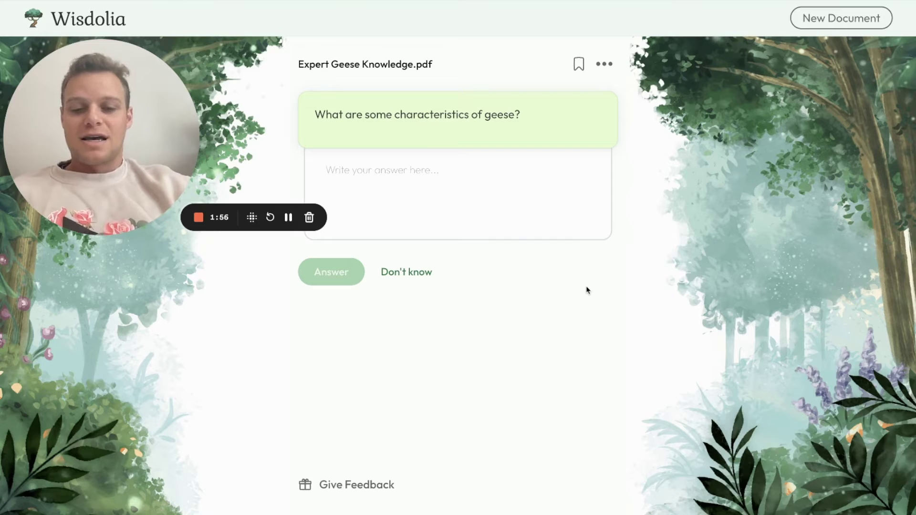
type("they are ")
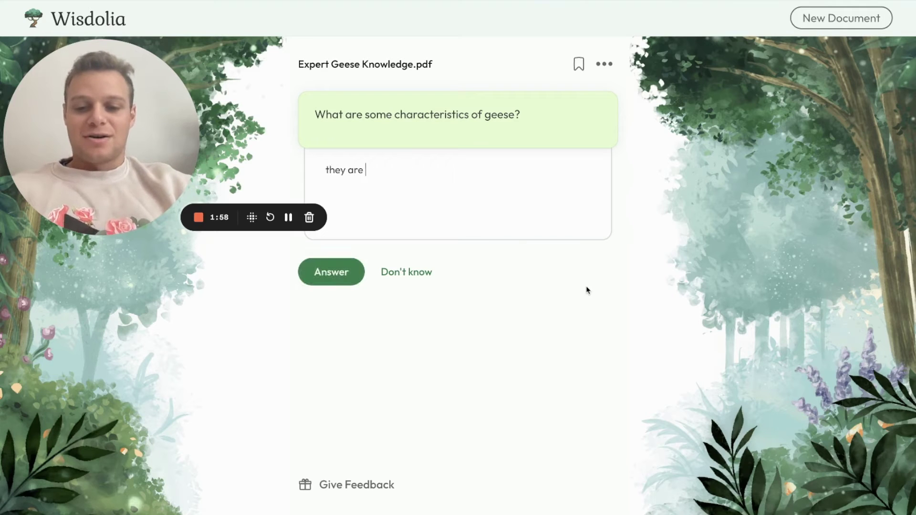
type("protective a")
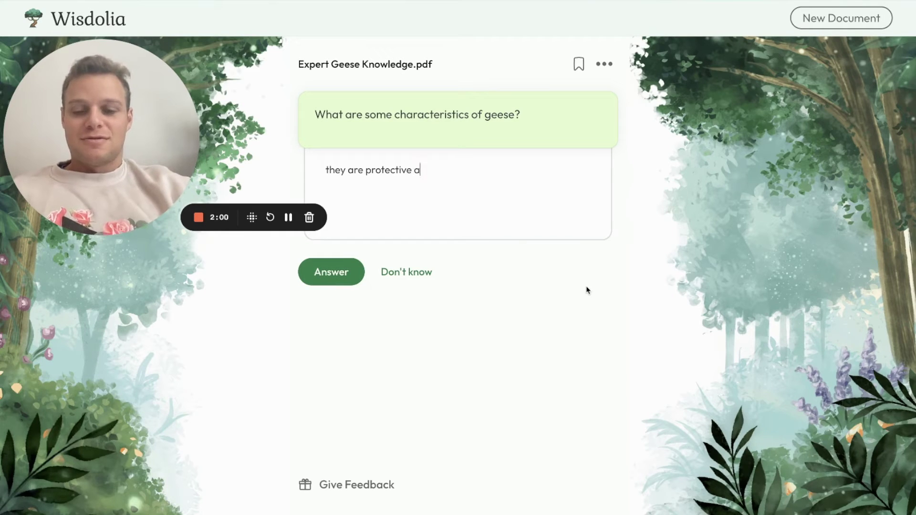
type("nd good fliers")
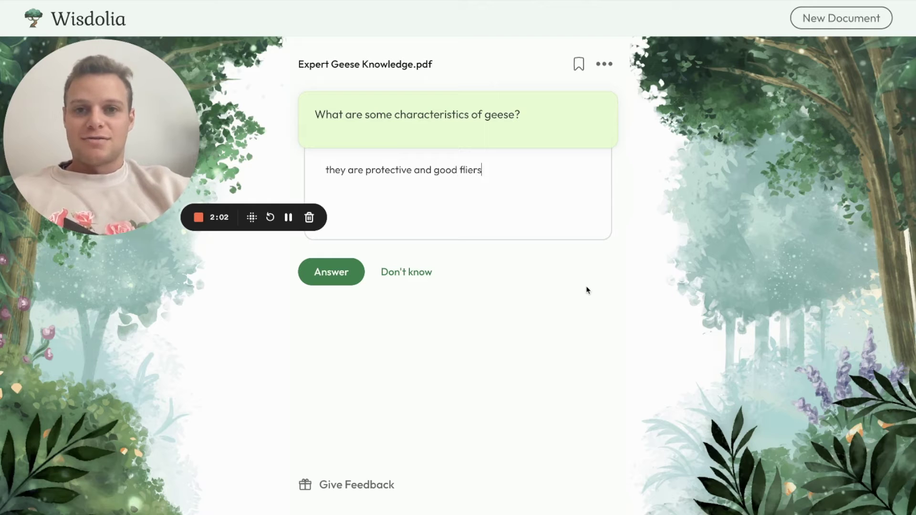
type(" and like water")
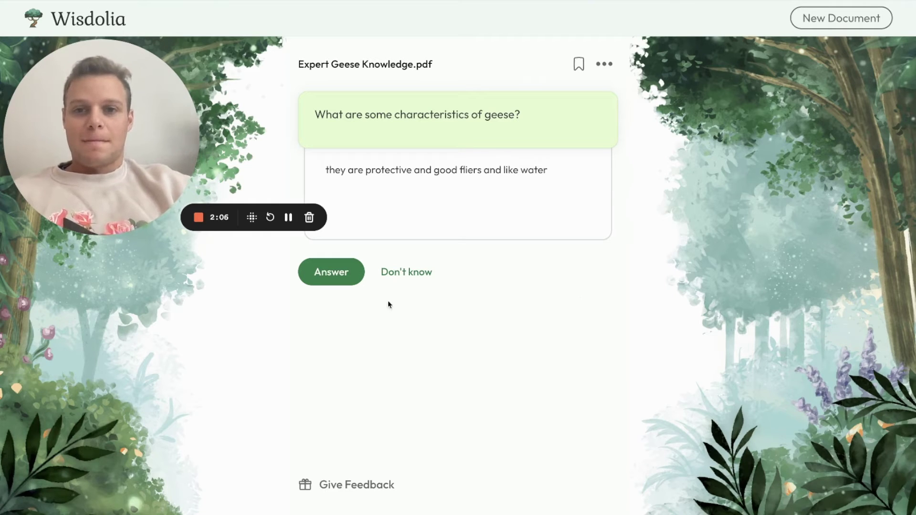
left_click(350, 273)
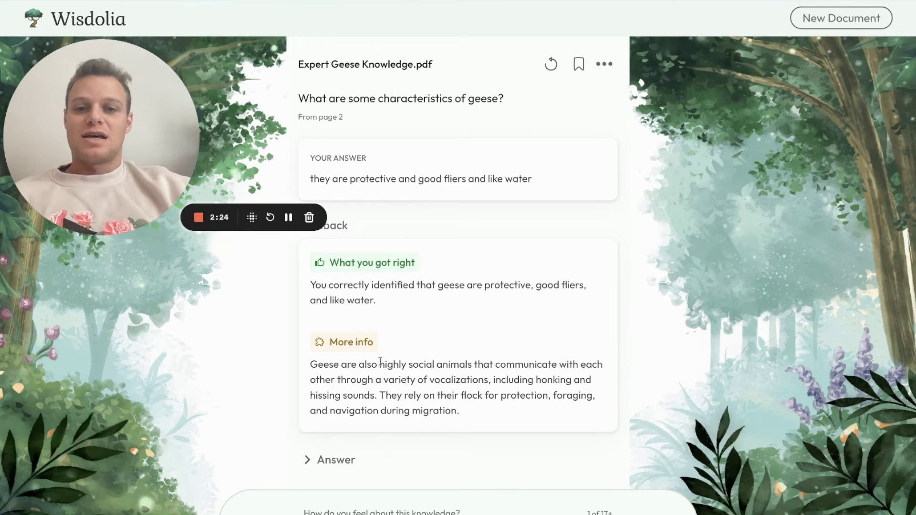
Review the feedback's 'What you got right' and 'More info' sections, then advance to the next card
left_click_drag(380, 362, 439, 365)
left_click(439, 366)
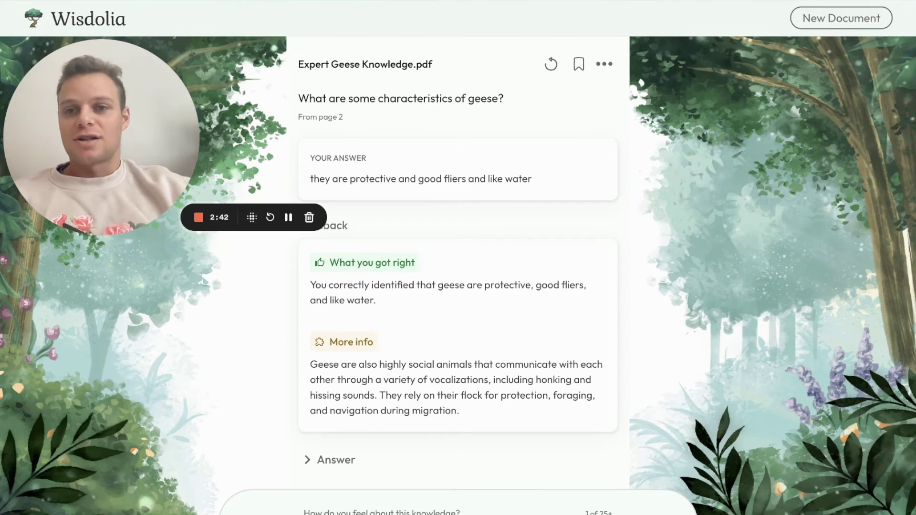
key("Return")
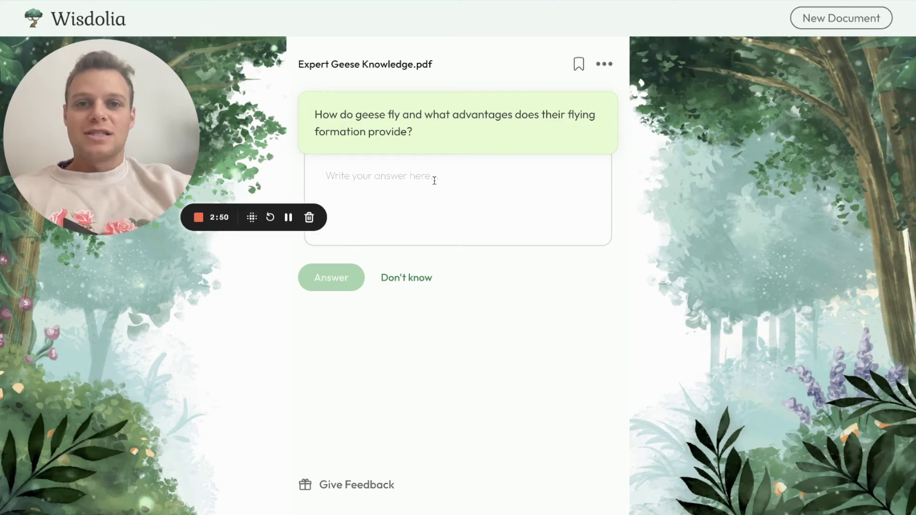
Answer the flying-formation question with 'they fly in a straight line' and submit it
type("they")
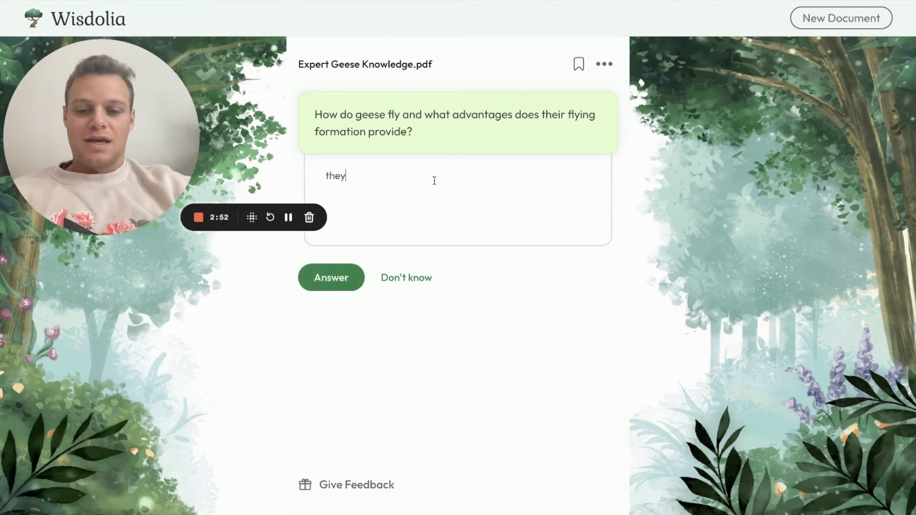
type(" fly in astraight line")
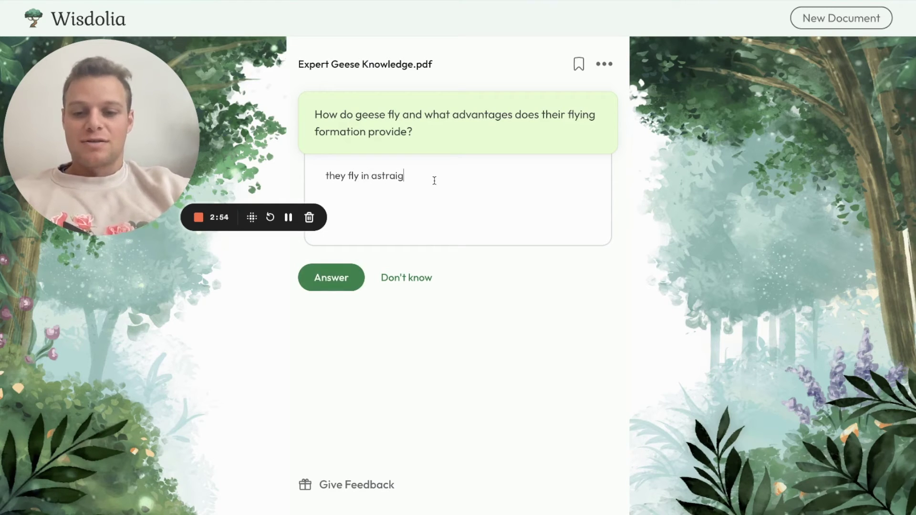
left_click(377, 176)
left_click(333, 284)
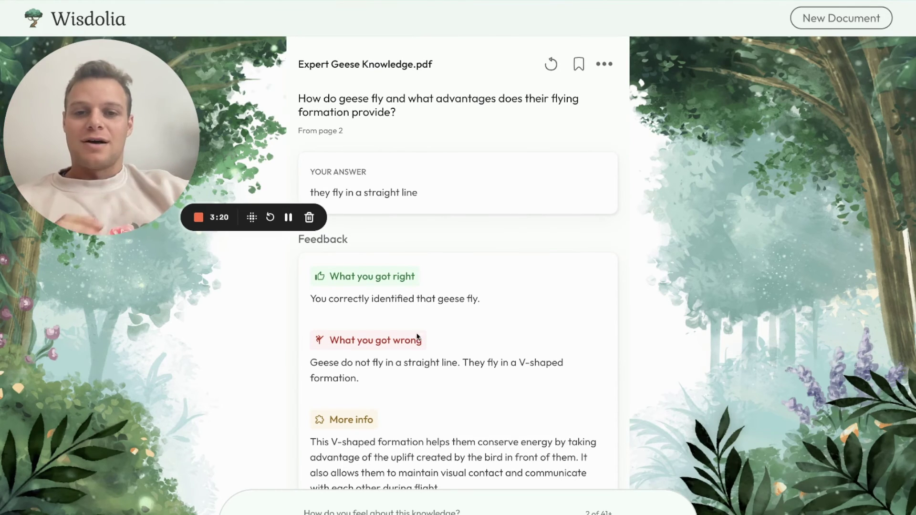
scroll(419, 346, "down", 1)
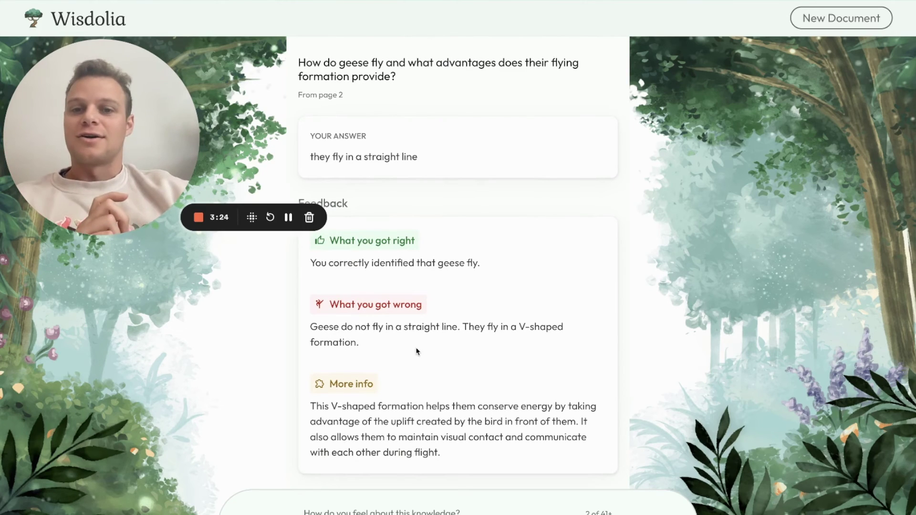
Retry the flying-formation question with the answer 'V formation'
scroll(417, 352, "up", 1)
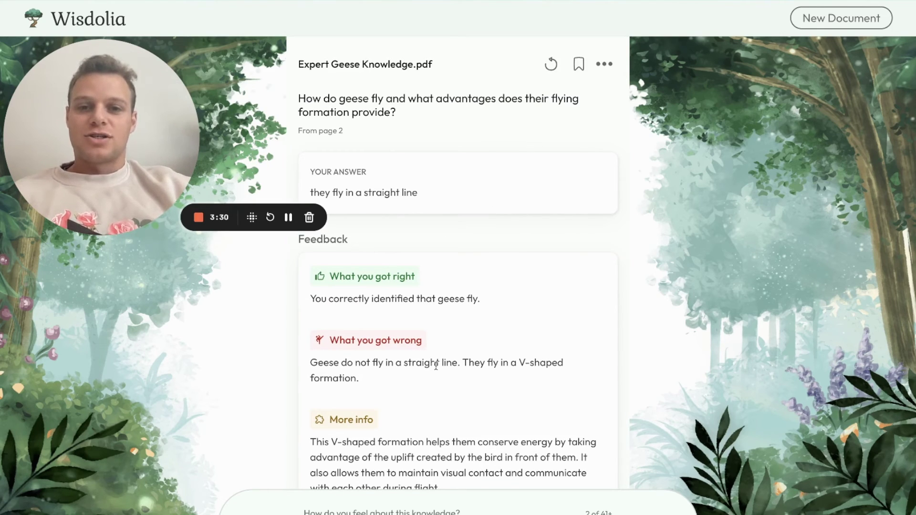
left_click(551, 64)
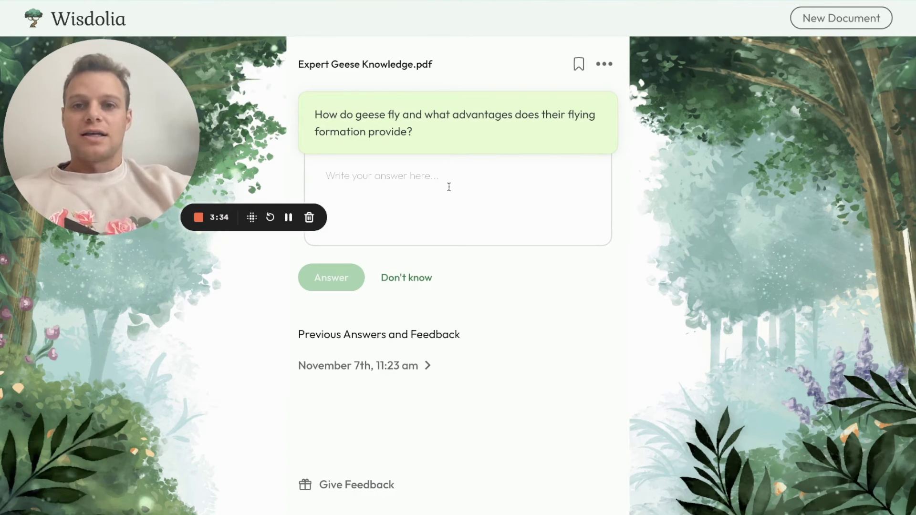
type("V formation")
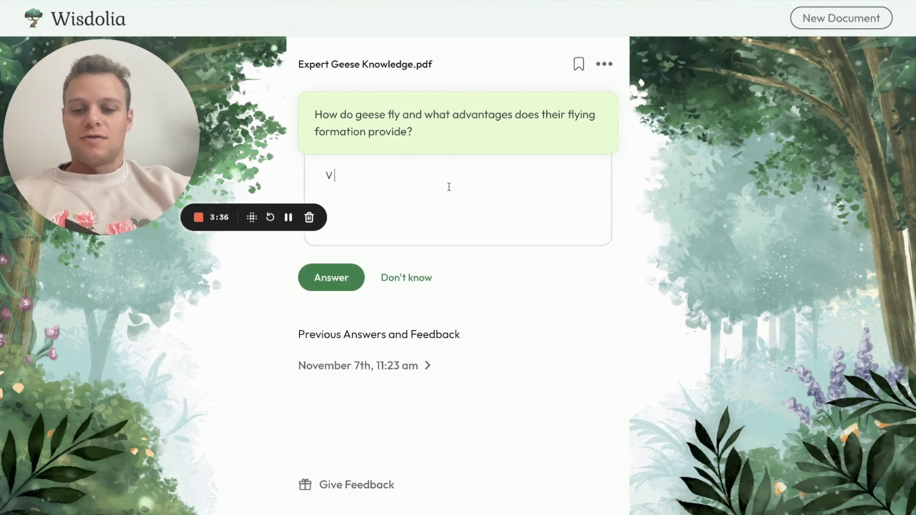
key("Return")
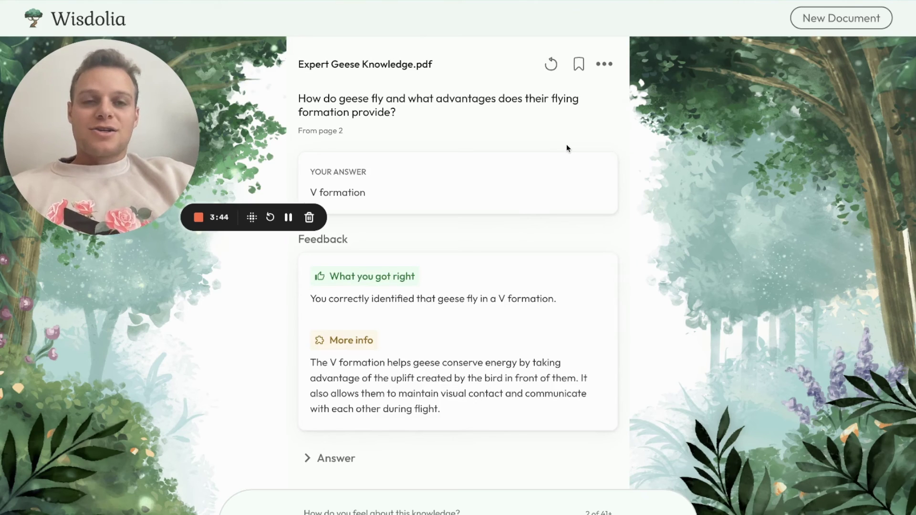
Save all 41 questions to a new deck 'geese knowledge', without saving to Anki
left_click(580, 64)
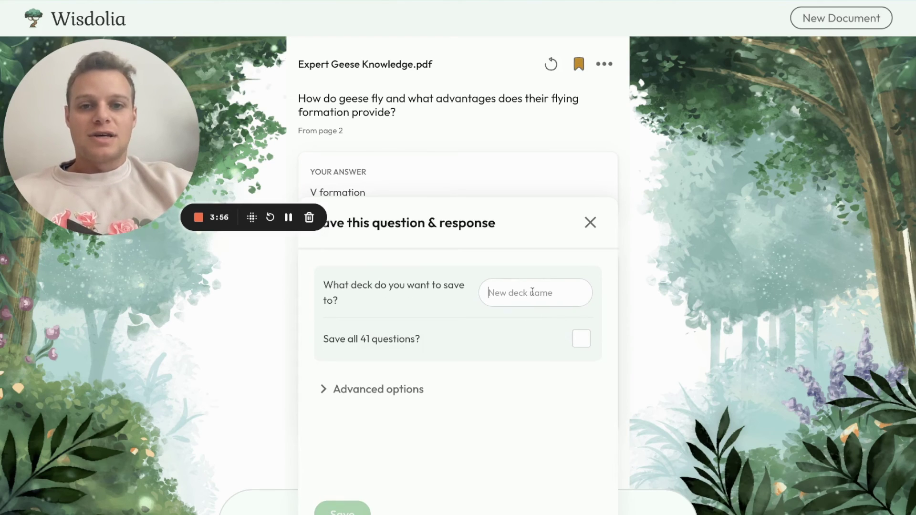
type("geese")
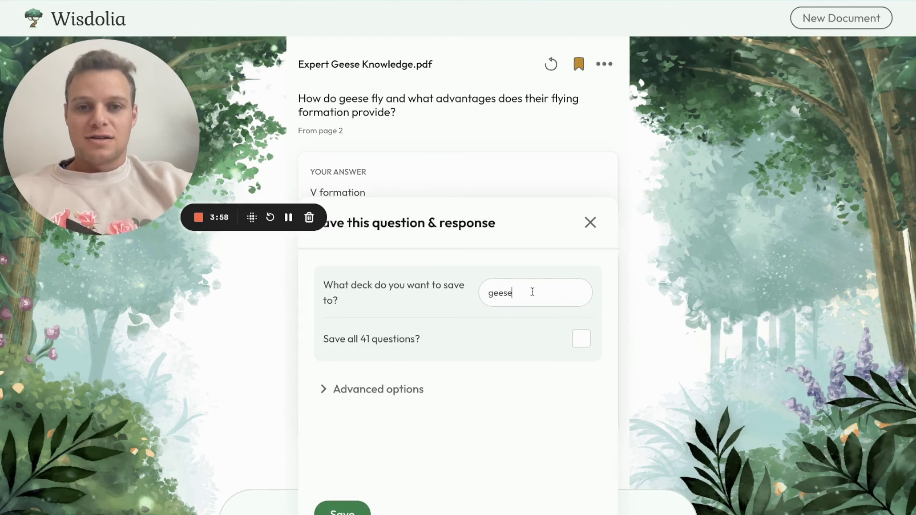
type(" knowledge")
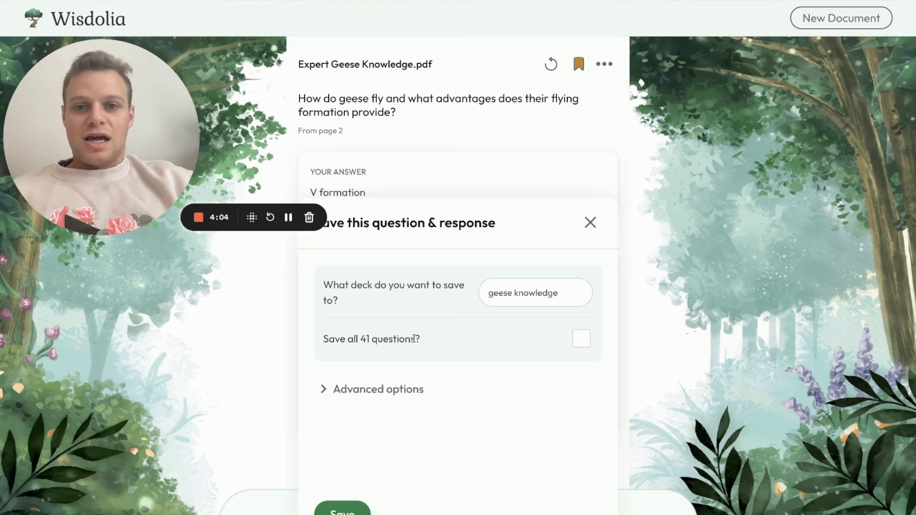
left_click(580, 341)
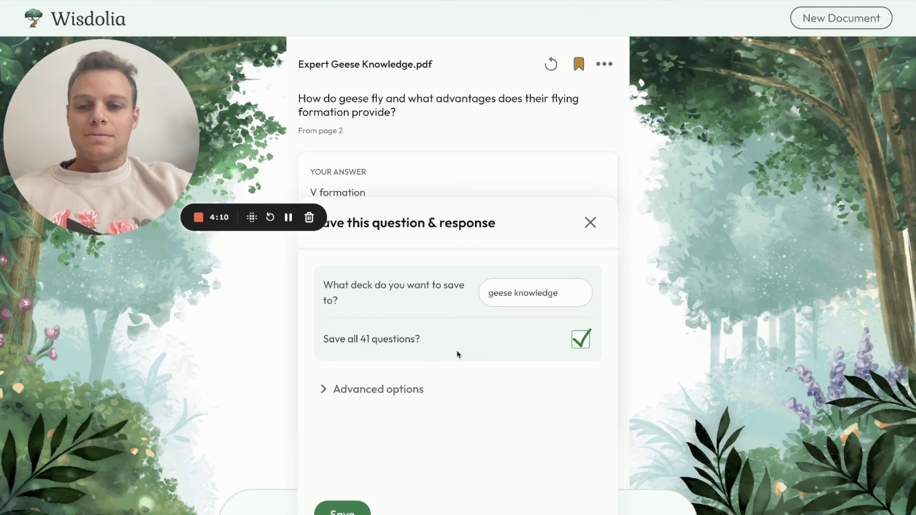
left_click(353, 389)
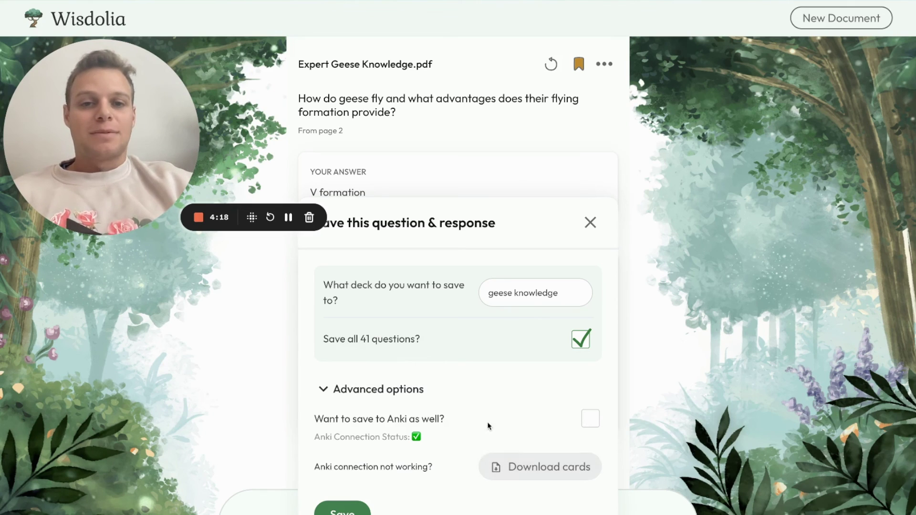
left_click(351, 509)
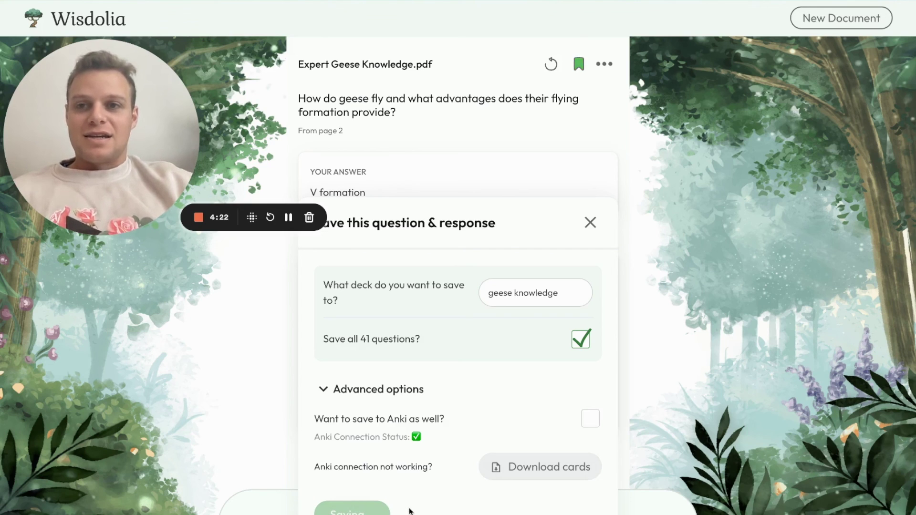